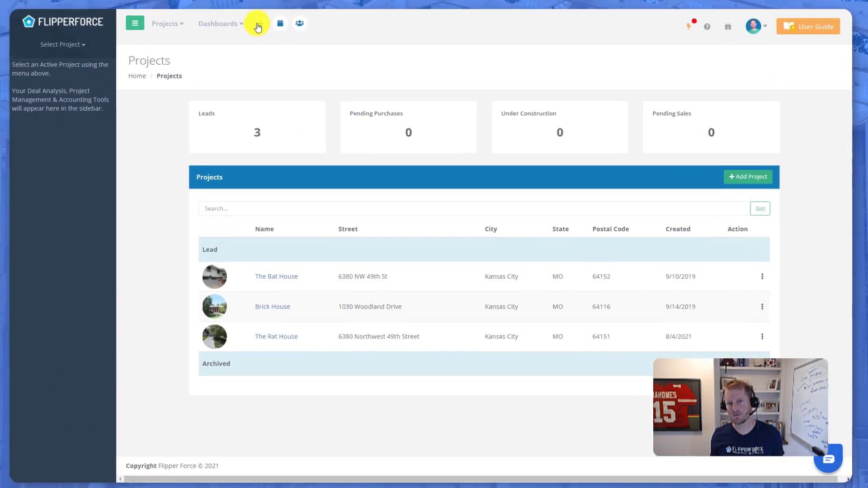
Step: Start a new project named New Home Build and fill in the property's address from the suggested locations
left_click(299, 74)
left_click(333, 71)
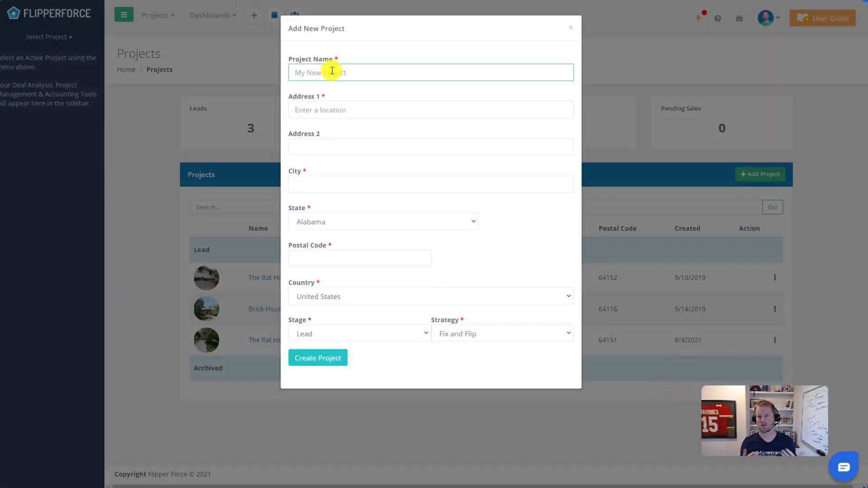
type("New Home Build")
key("Tab")
type("6380 NW")
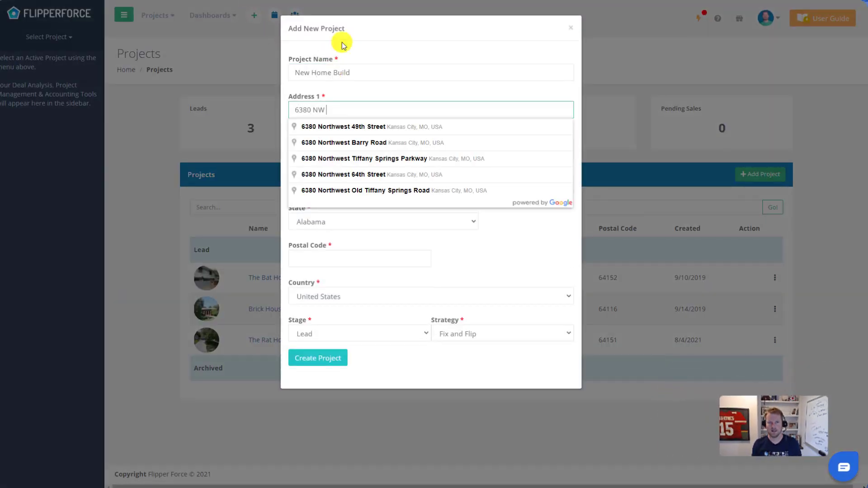
left_click(412, 128)
Step: Set the project strategy to Build-to-Sell and create the project
left_click(561, 334)
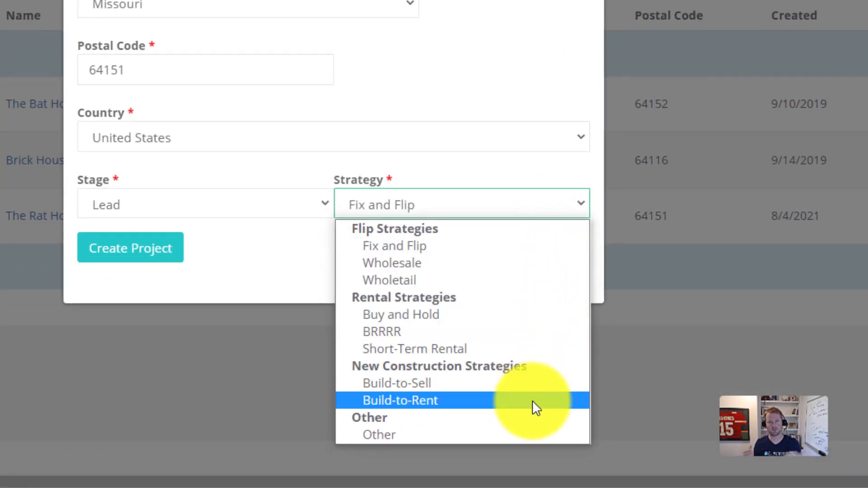
left_click(533, 383)
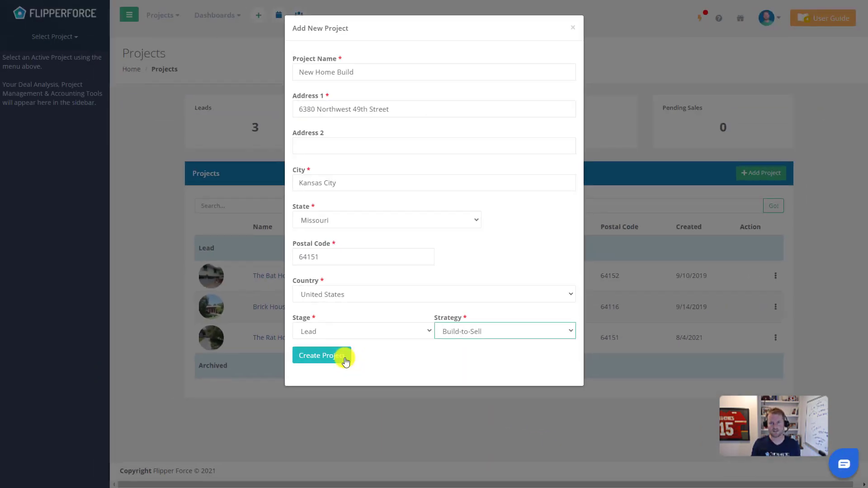
left_click(346, 360)
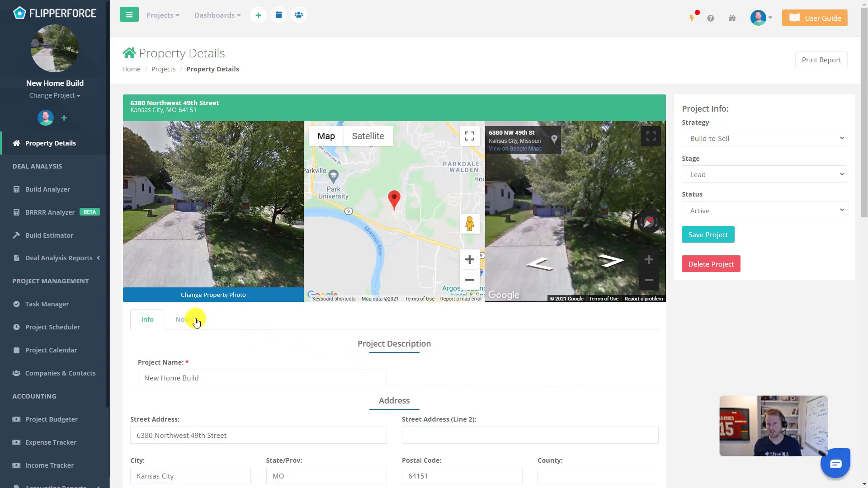
Step: In the project's Build Analyzer, set the resale value to $400,000 and the purchase price to $40,000
left_click(72, 192)
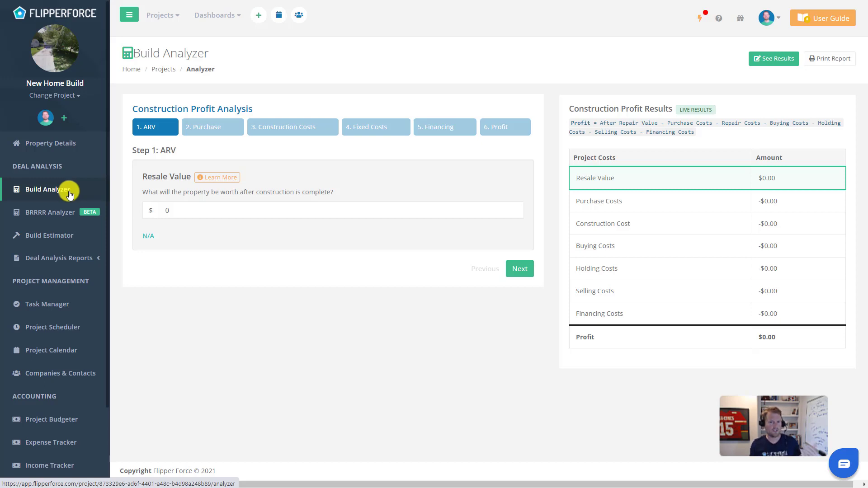
left_click(186, 216)
type("400000")
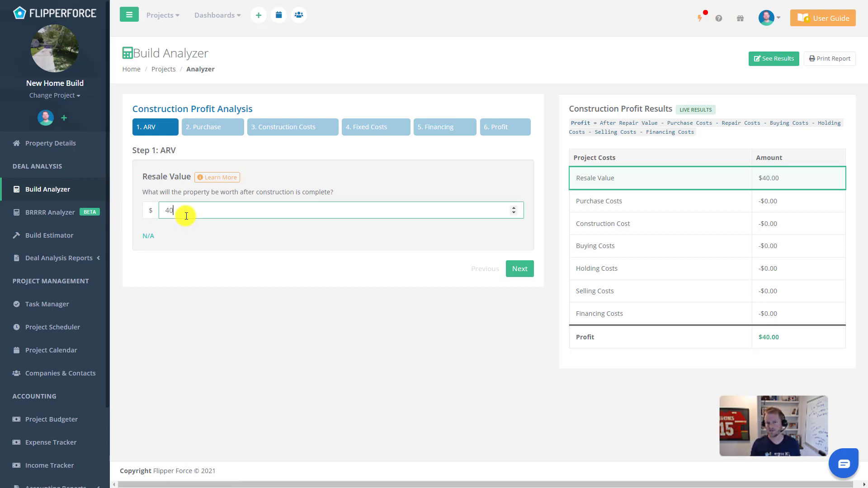
left_click(509, 269)
left_click(269, 210)
type("40000")
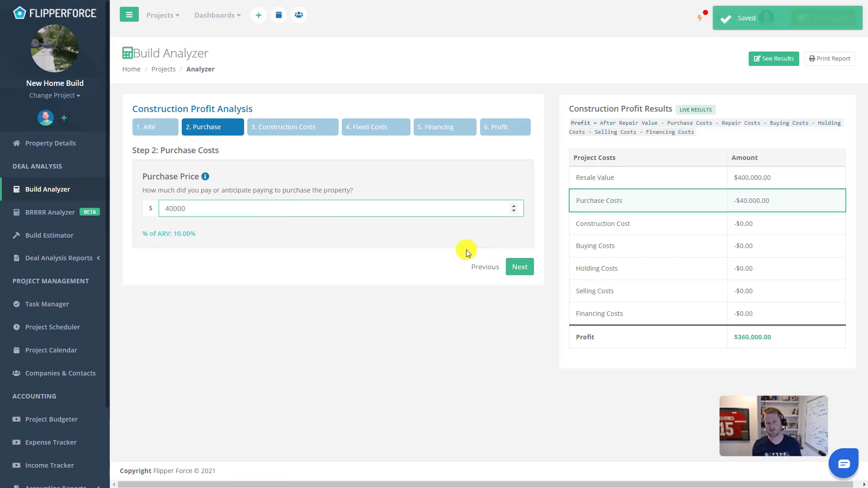
Step: Estimate the construction costs per square foot, using $125 per SF and 2000 SF
left_click(516, 270)
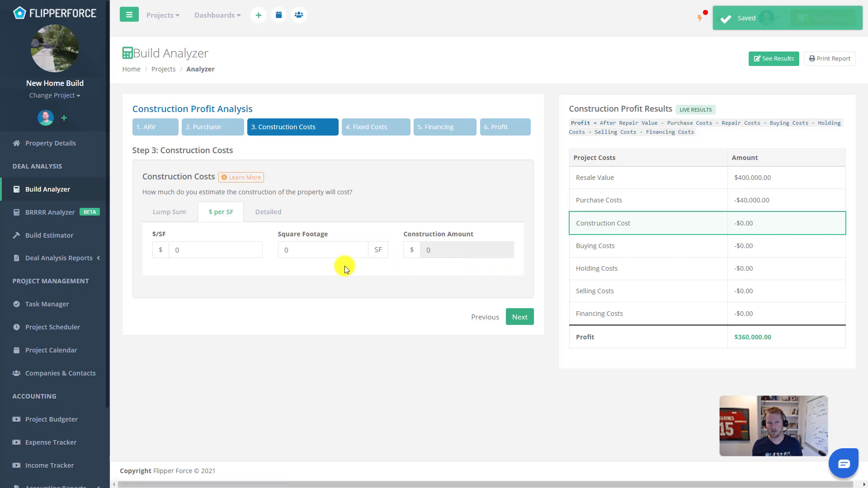
left_click(208, 254)
type("1")
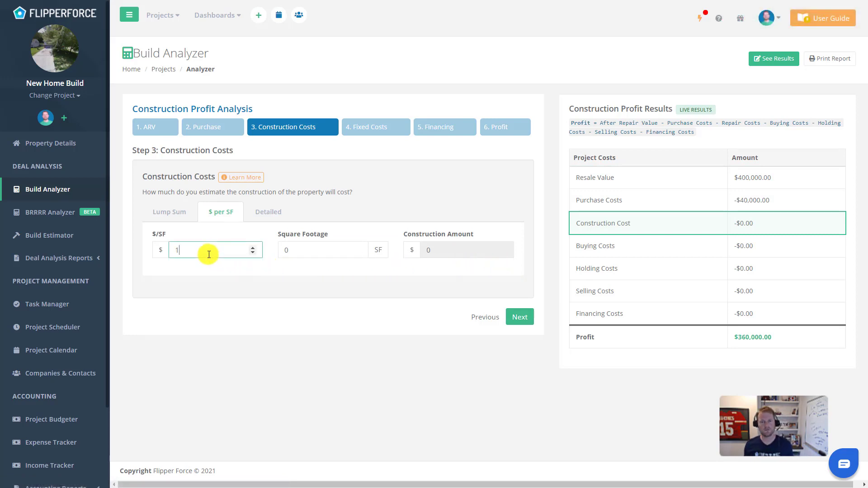
type("25")
key("Tab")
type("2000")
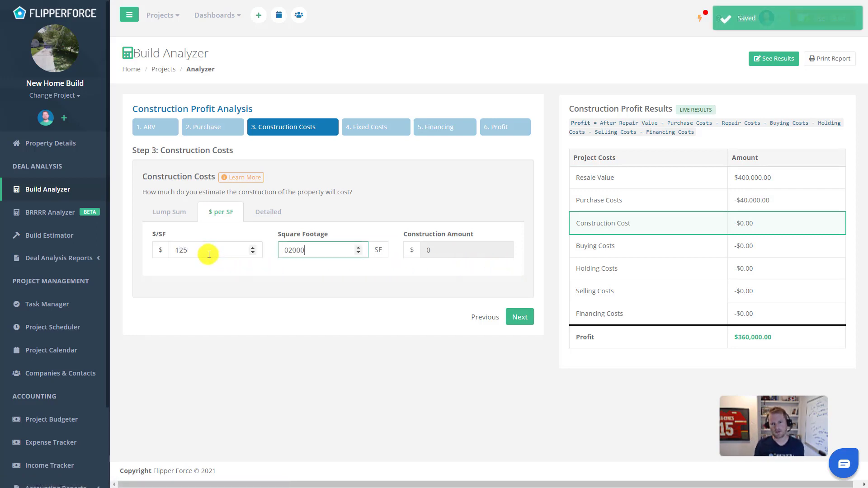
left_click(232, 283)
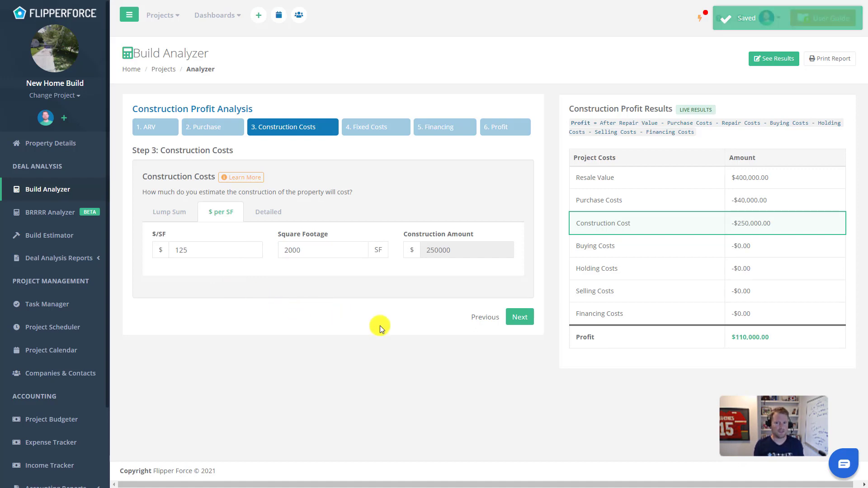
Step: Set the buying costs in the fixed costs stage to 2% of the purchase price
left_click(520, 319)
left_click(229, 237)
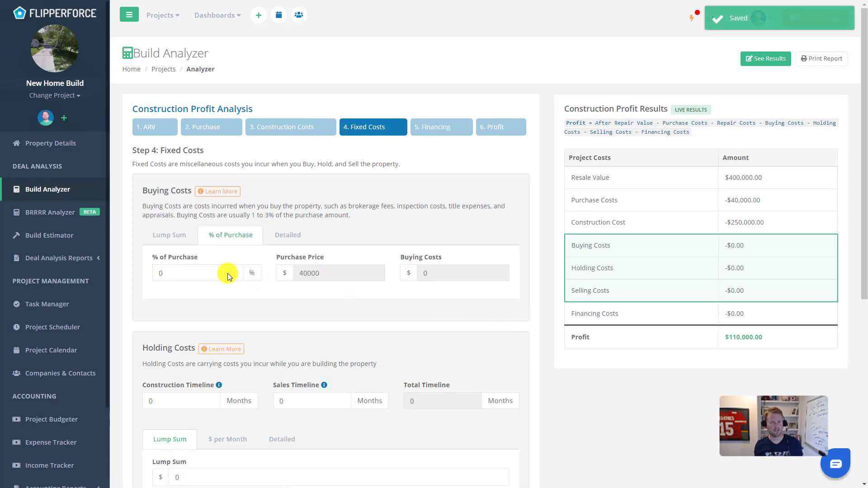
left_click(213, 273)
type("2")
Step: Set the construction timeline to 6 months, the sales timeline to 2 months and the holding costs to $750 per month
scroll(334, 330, "down", 1)
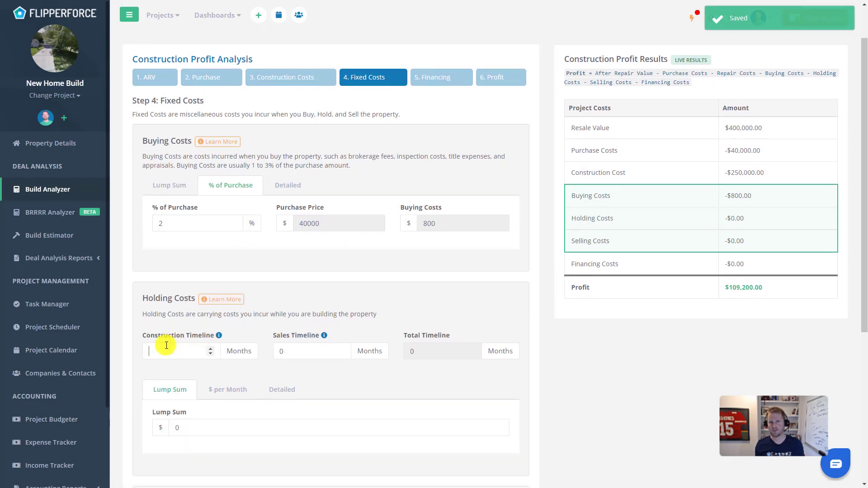
left_click(166, 346)
type("6")
left_click(306, 351)
type("2")
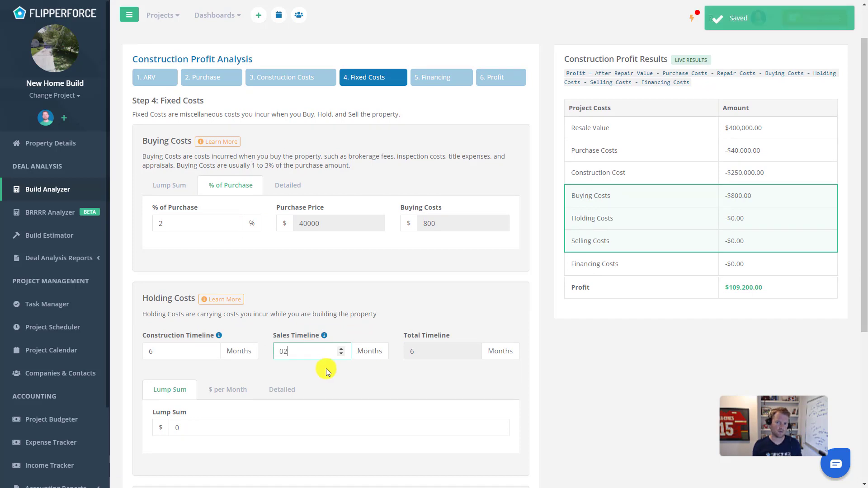
scroll(330, 366, "down", 2)
left_click(228, 290)
left_click(207, 331)
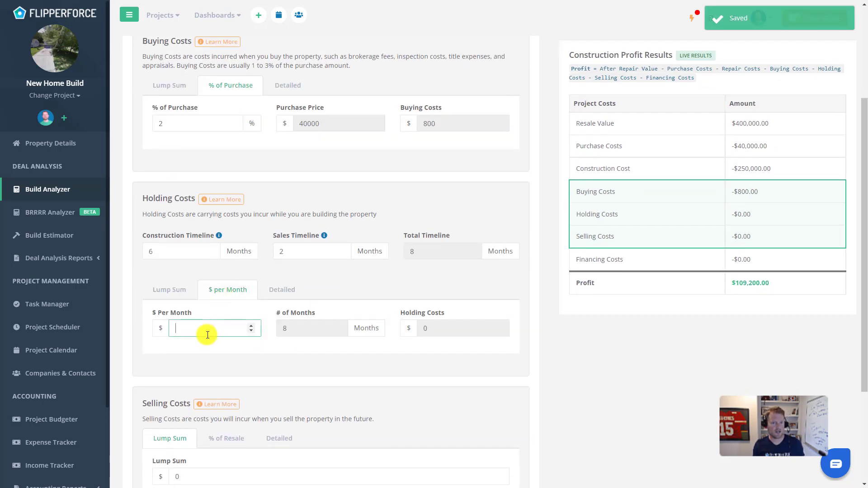
type("750")
Step: Set the selling costs to 8% of the resale value
scroll(212, 335, "down", 2)
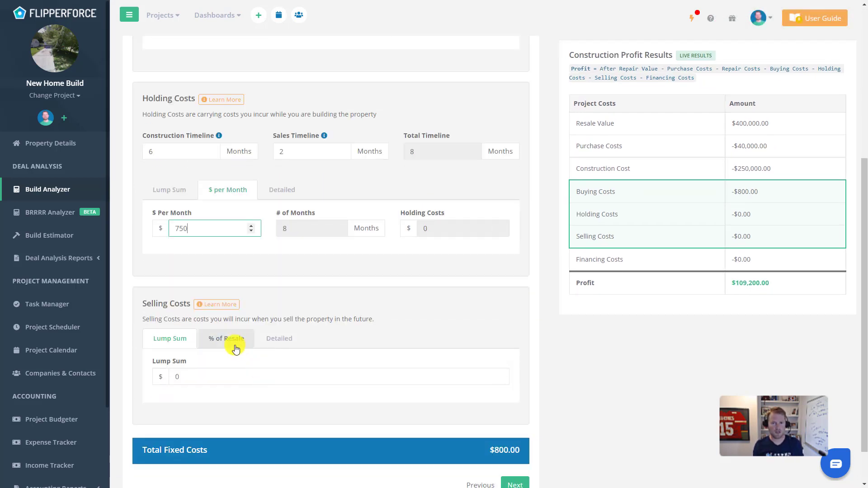
left_click(232, 340)
left_click(211, 381)
type("8")
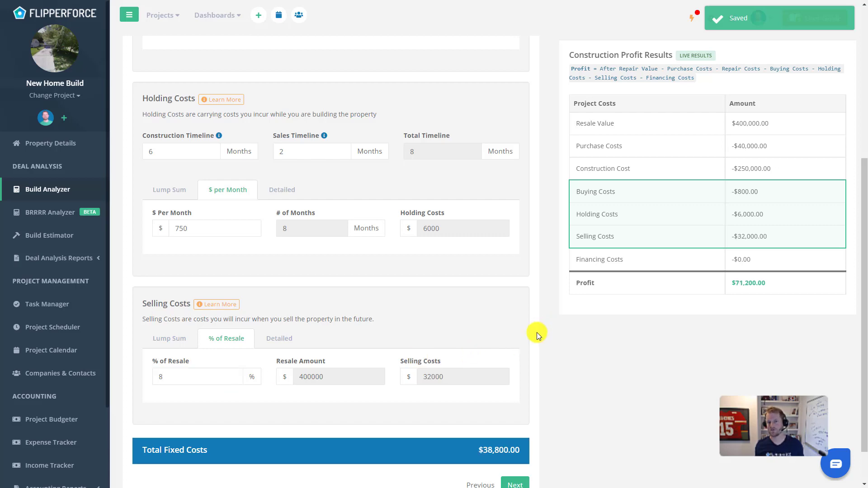
Step: Review the funding strategy options and the profit results of the construction analysis
scroll(533, 333, "up", 5)
left_click(436, 127)
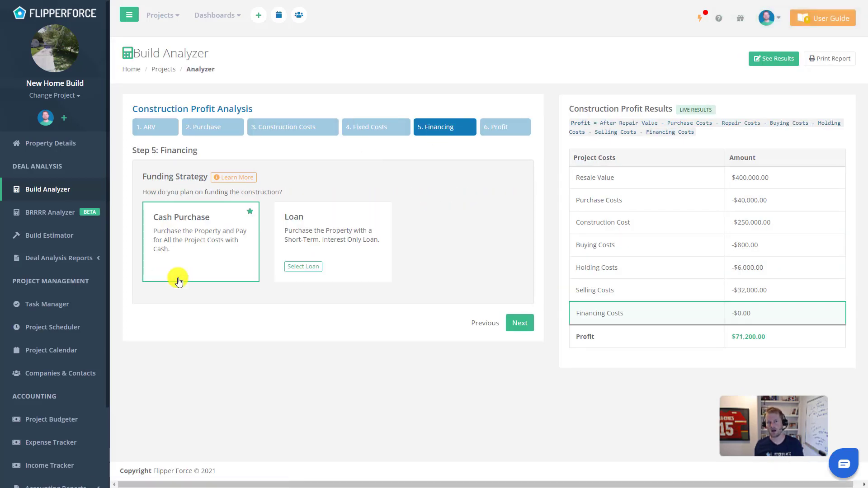
left_click(500, 130)
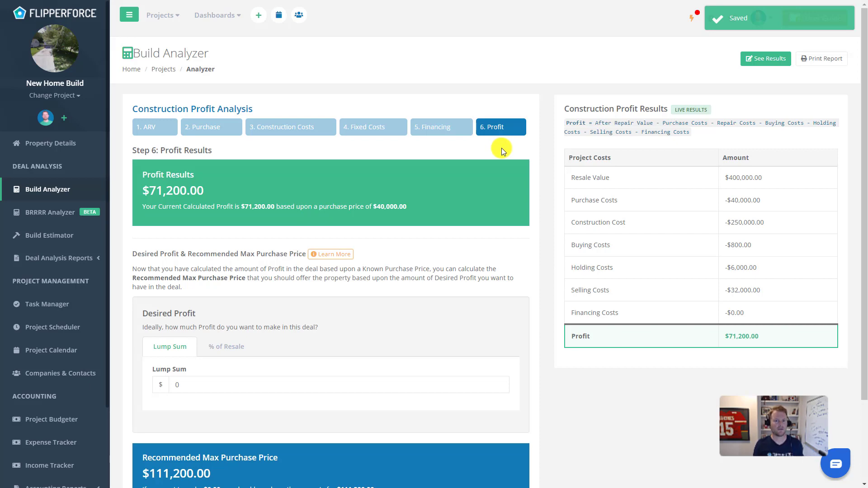
Step: Start the project's Build Estimator from the New Construction Starter Template
left_click(79, 233)
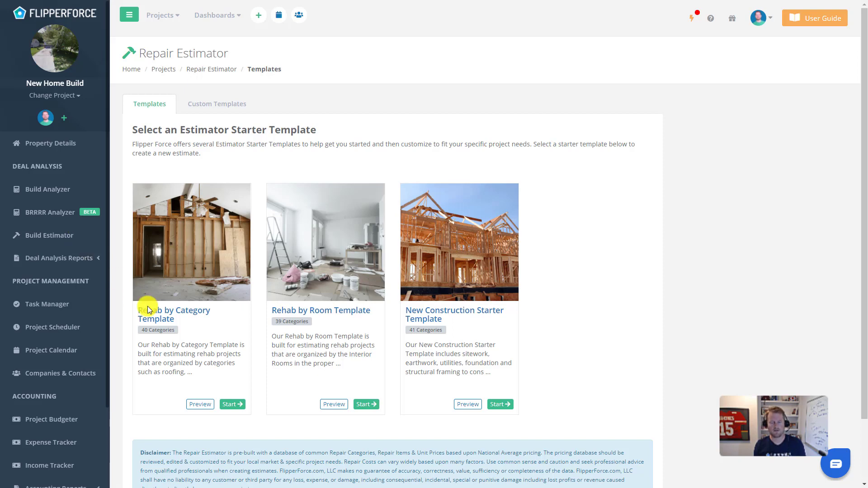
left_click(504, 405)
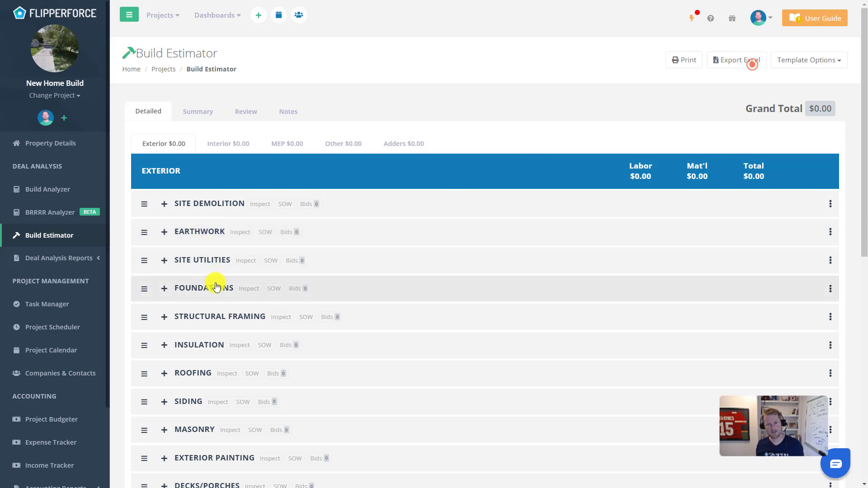
scroll(210, 337, "down", 1)
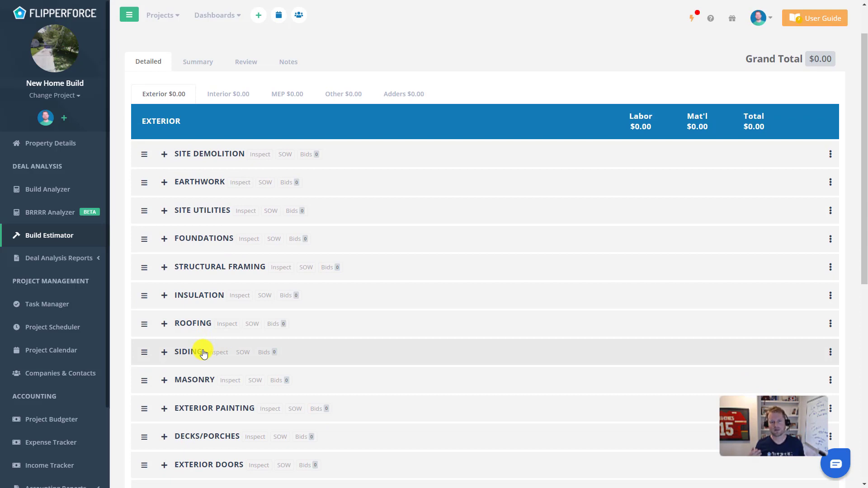
Step: Examine the line items in the Earthwork and Site Utilities categories of the exterior estimate
left_click(199, 189)
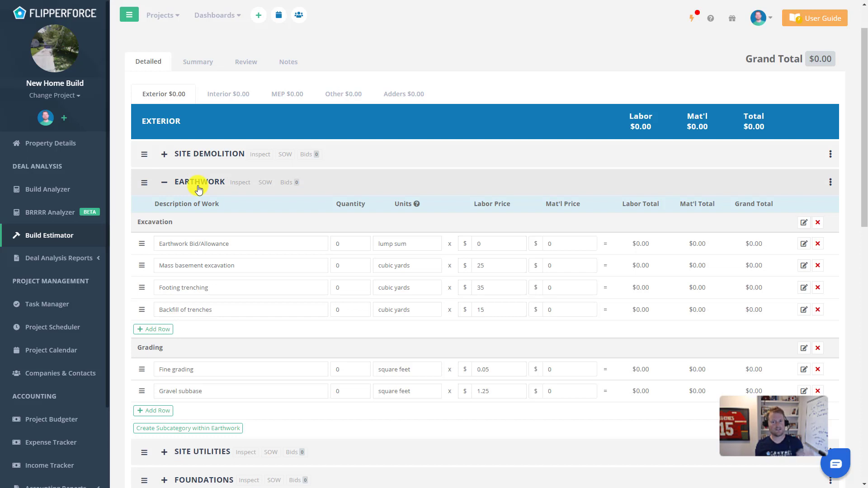
left_click(199, 189)
left_click(204, 215)
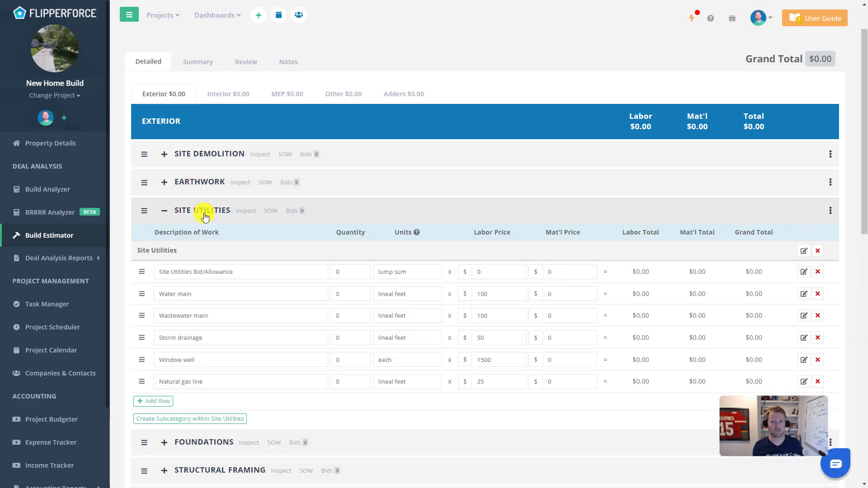
left_click(204, 215)
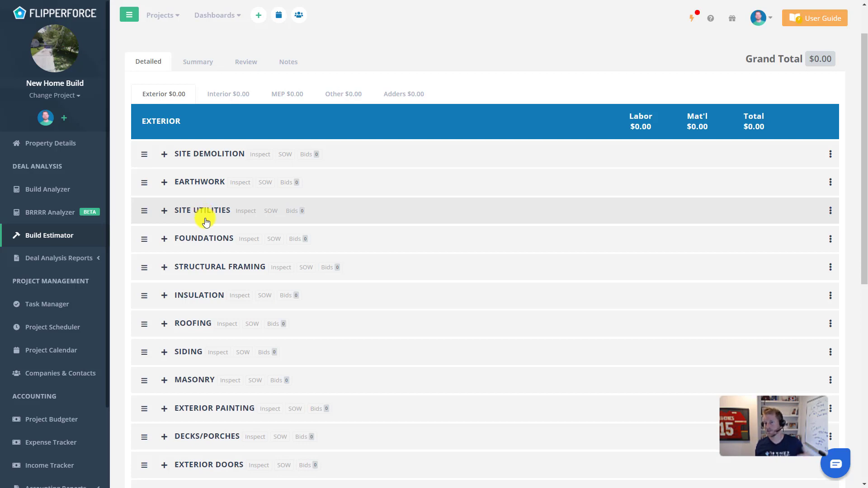
Step: Open a blank bid form for the Roofing category to review its fields, and close the bids dialog
scroll(214, 275, "down", 3)
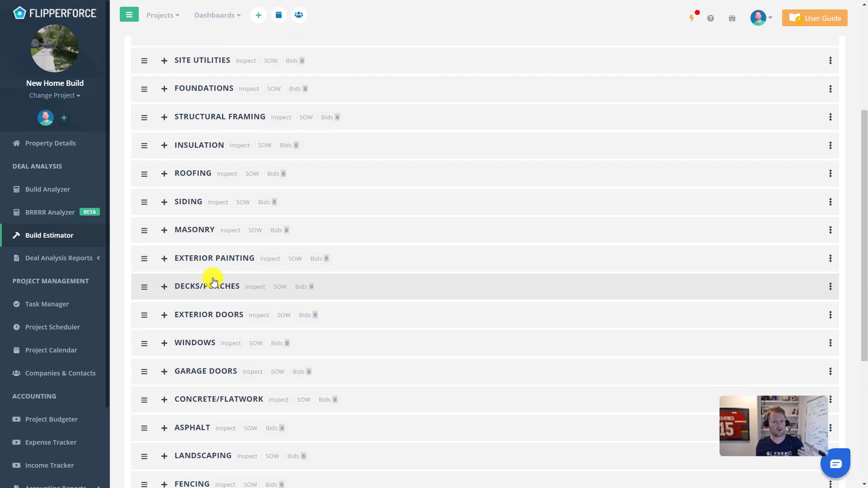
left_click(275, 177)
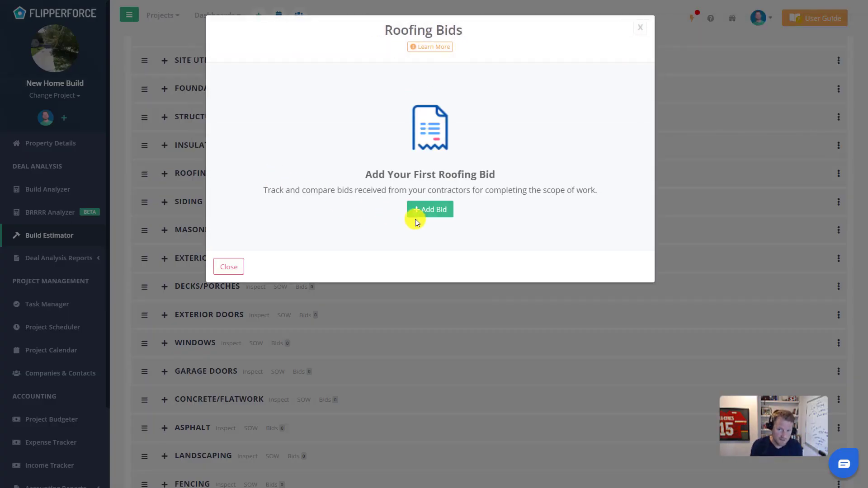
left_click(417, 218)
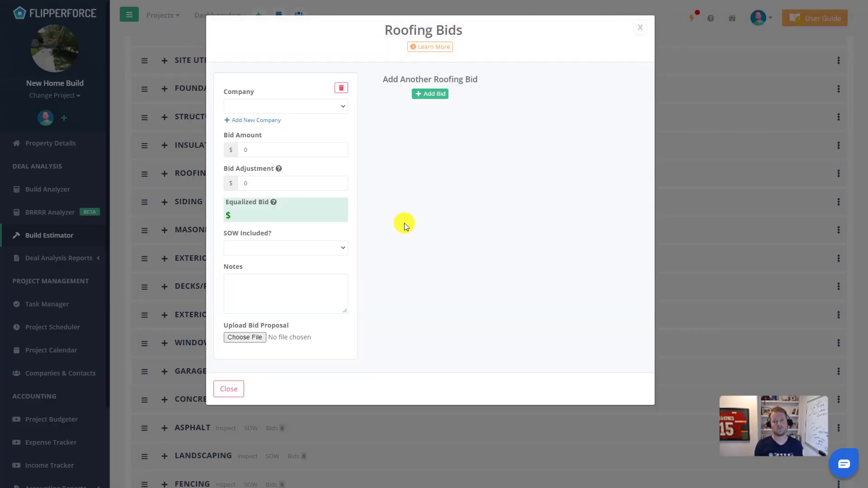
left_click(641, 28)
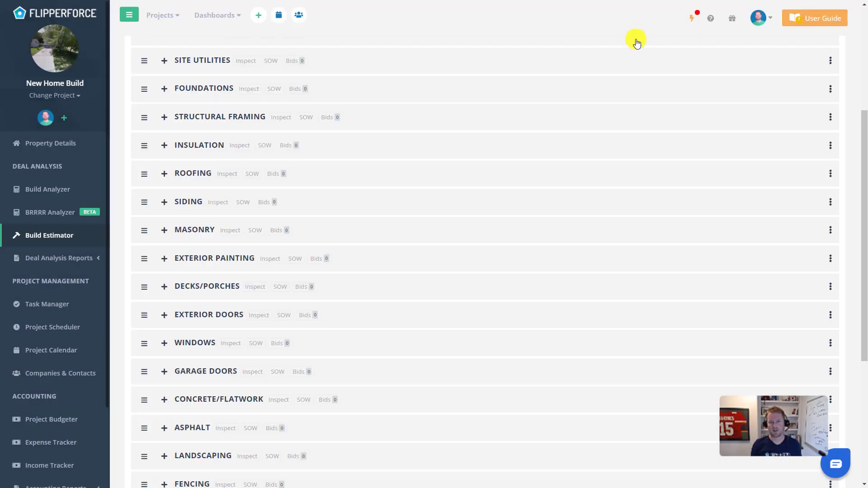
Step: Create the project schedule from the New Construction Starter Template and look through its task timeline
left_click(87, 324)
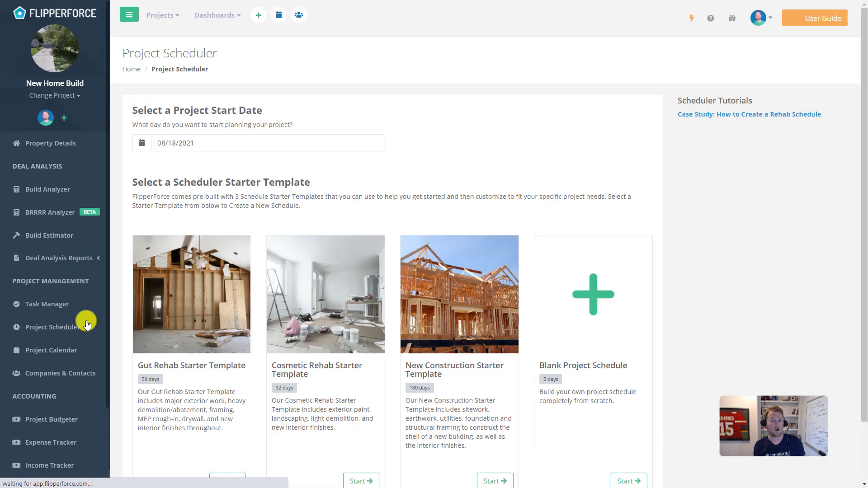
scroll(561, 367, "down", 2)
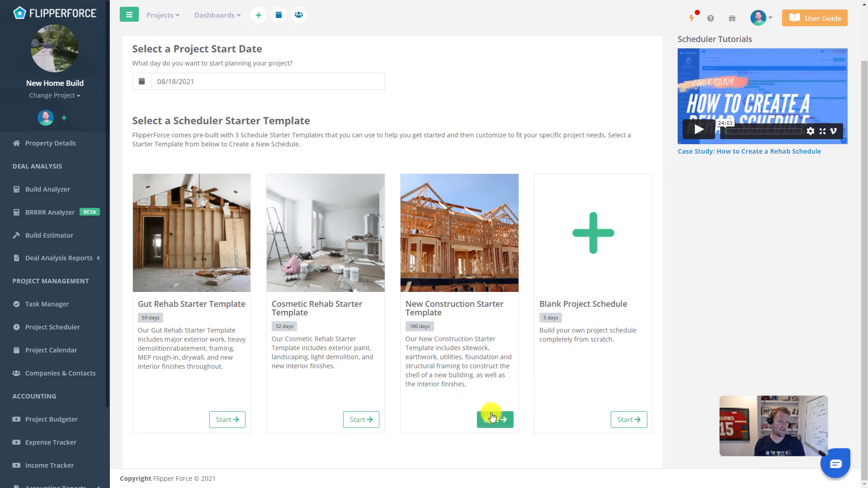
left_click(493, 417)
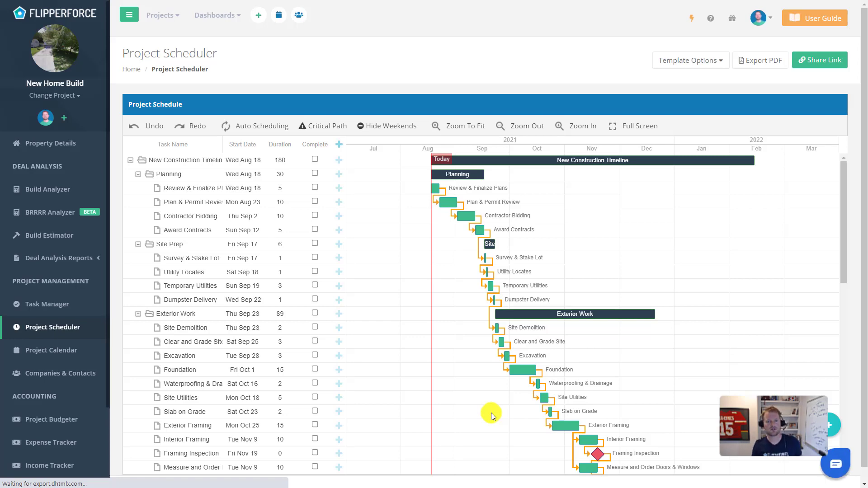
scroll(734, 352, "down", 10)
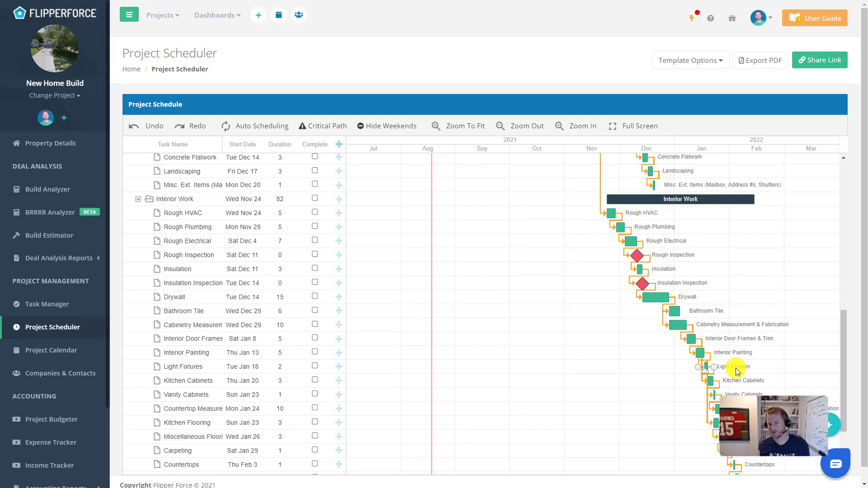
scroll(733, 374, "up", 10)
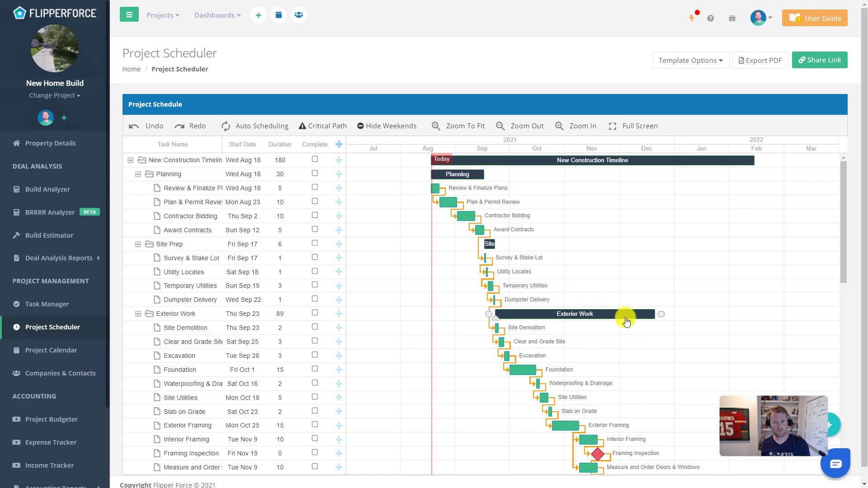
Step: Examine the task sequence and inspection milestones of the Exterior Work and Interior Work phases in the schedule
scroll(626, 321, "down", 10)
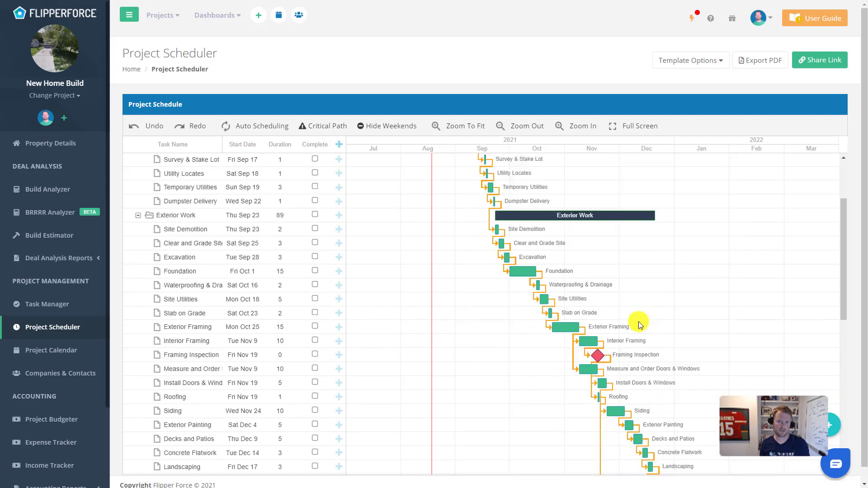
scroll(751, 376, "up", 2)
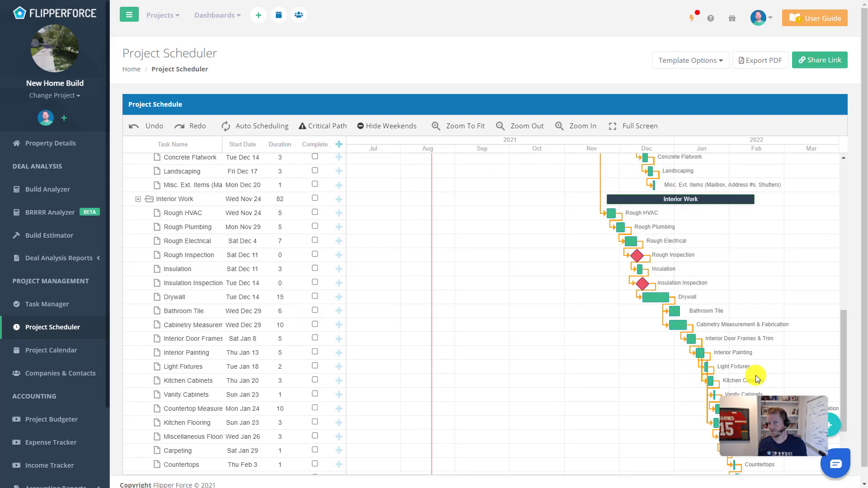
scroll(751, 376, "down", 3)
scroll(750, 375, "up", 9)
scroll(751, 375, "up", 4)
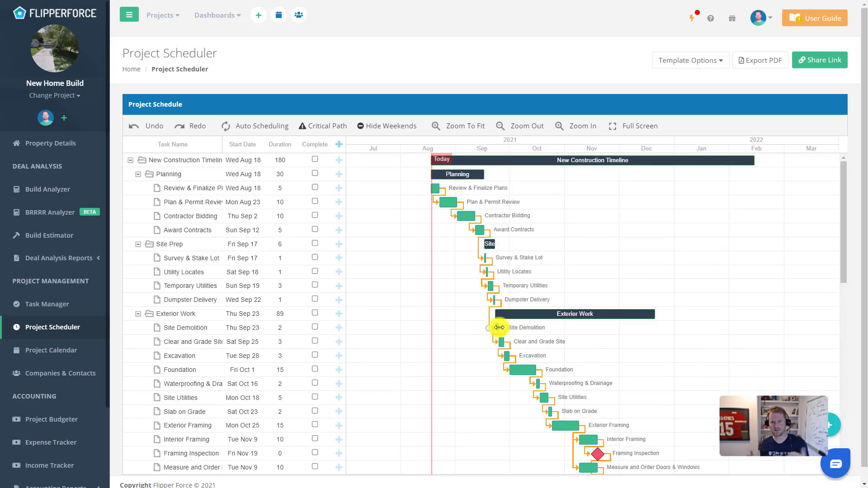
Step: Extend the Site Demolition task's duration to 5 days and the Foundation task's duration to 20 days
left_click_drag(499, 328, 504, 328)
scroll(538, 343, "down", 3)
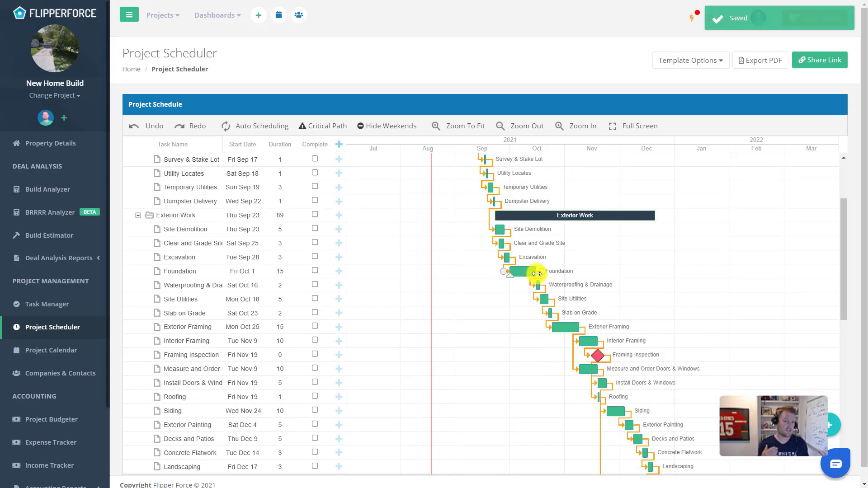
left_click_drag(536, 272, 547, 273)
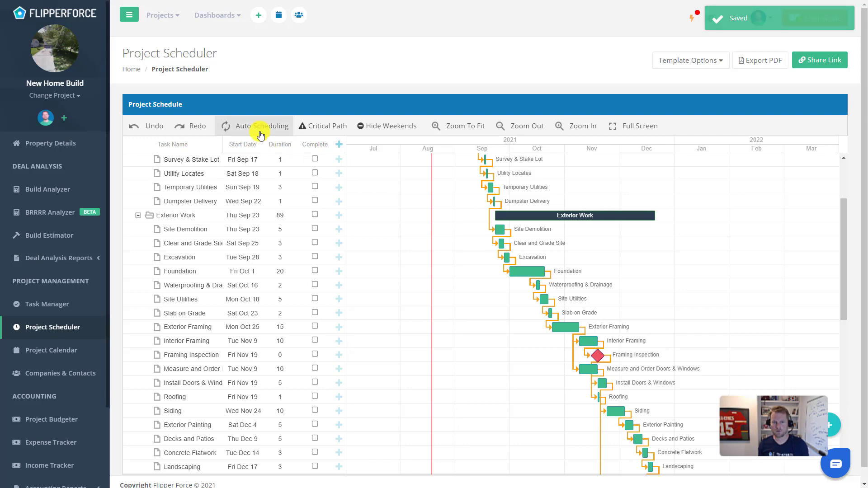
Step: Turn on auto scheduling to reschedule the dependent tasks, and review the shifted exterior and interior work
left_click(258, 128)
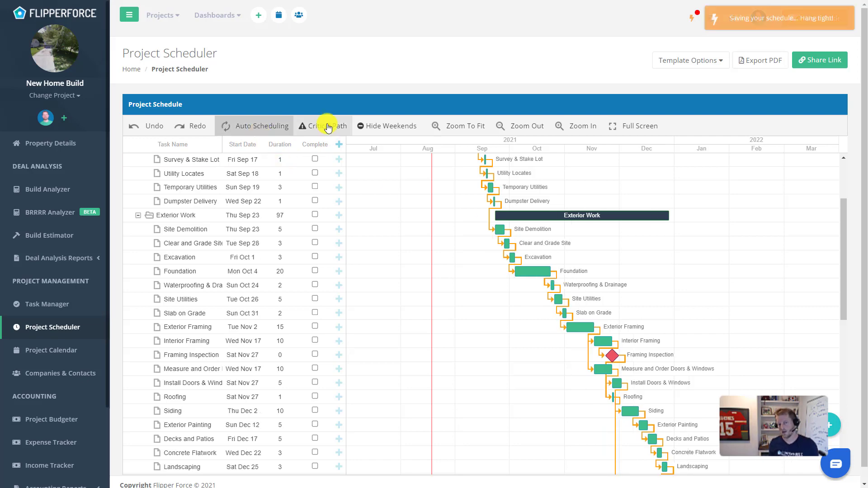
scroll(454, 247, "down", 5)
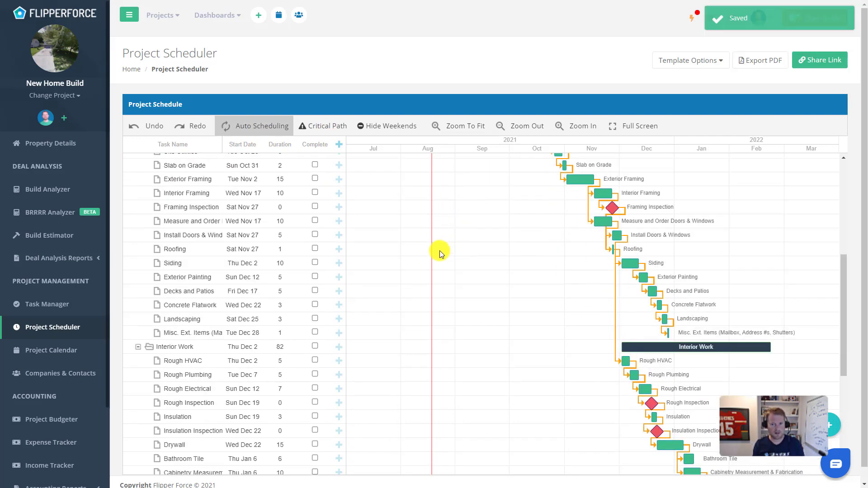
scroll(299, 309, "down", 1)
Step: Open a blank form for a new expense in the project's Expense Tracker
left_click(48, 445)
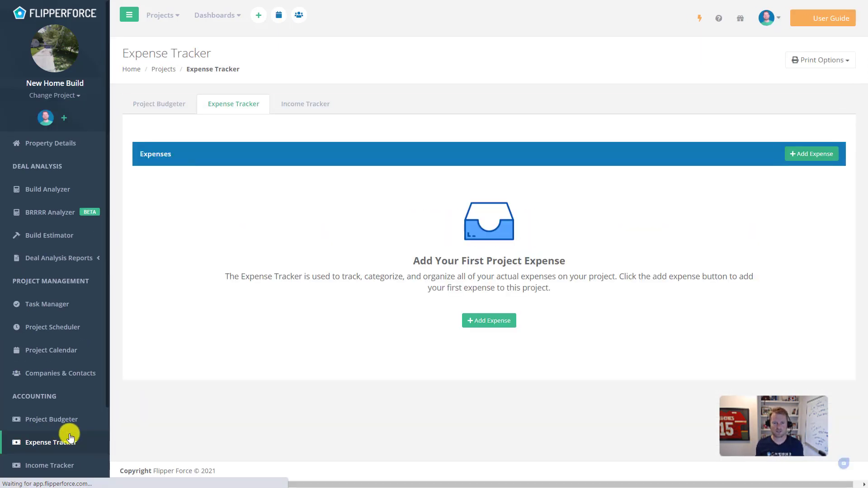
left_click(505, 320)
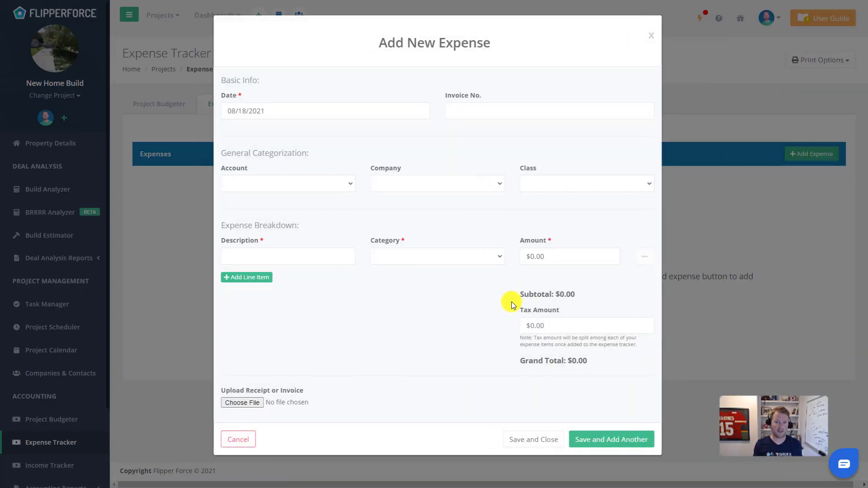